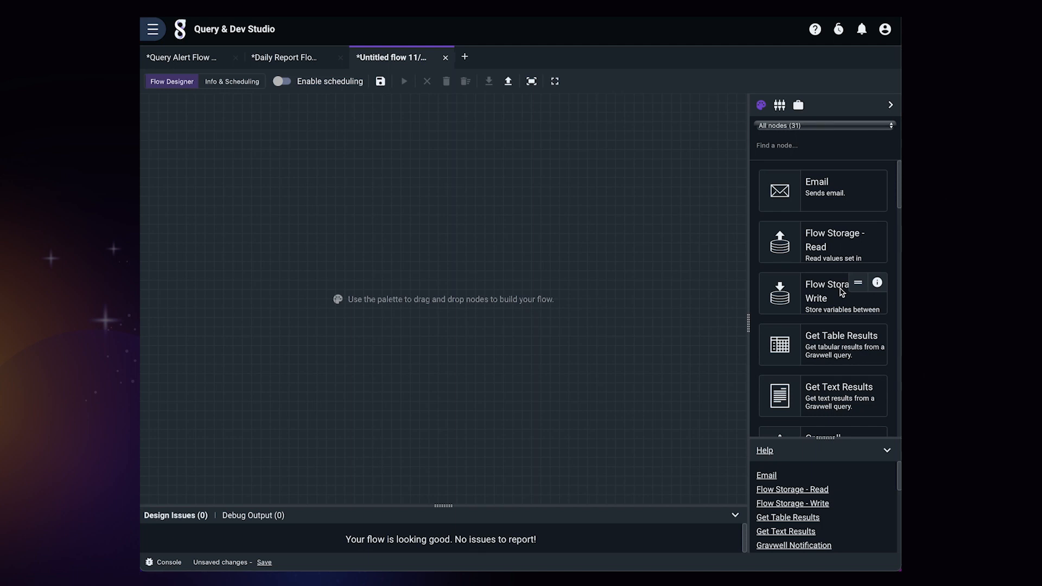
Place a Gravwell Notification node with the message 'Hello Gravwell!' and shift it left on the canvas
scroll(842, 292, "down", 3)
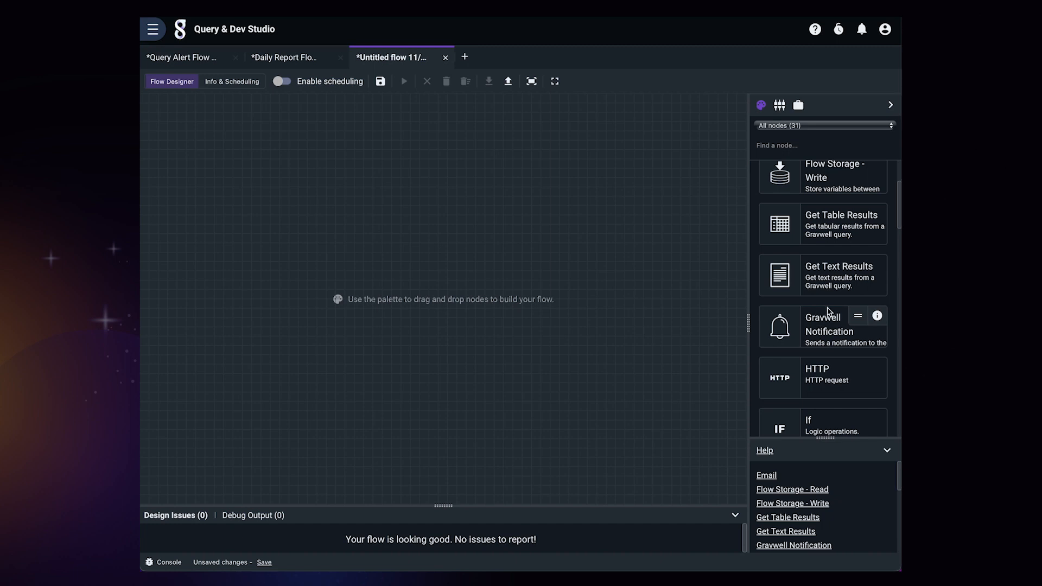
left_click_drag(828, 324, 559, 302)
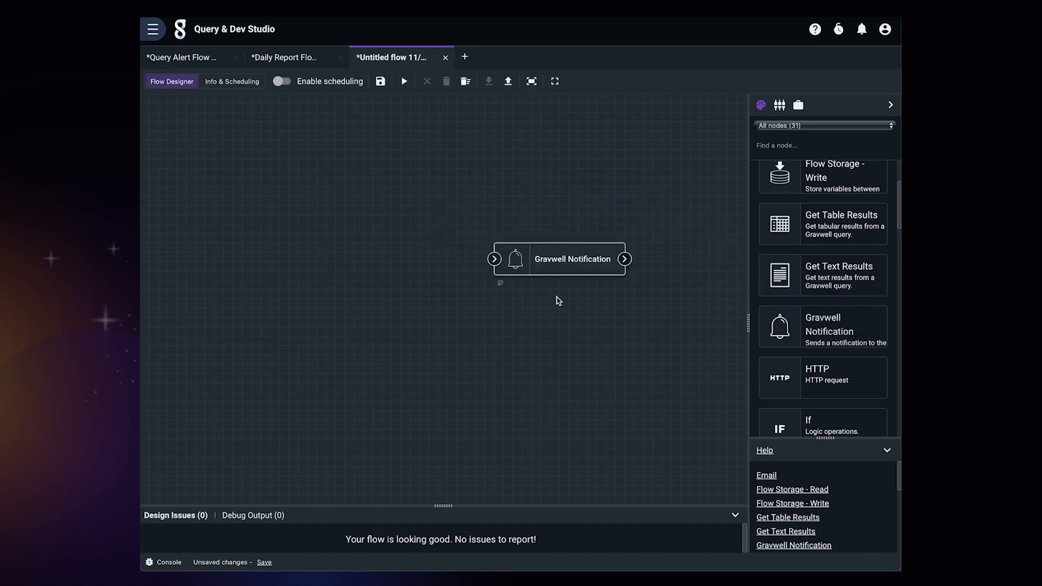
left_click(567, 266)
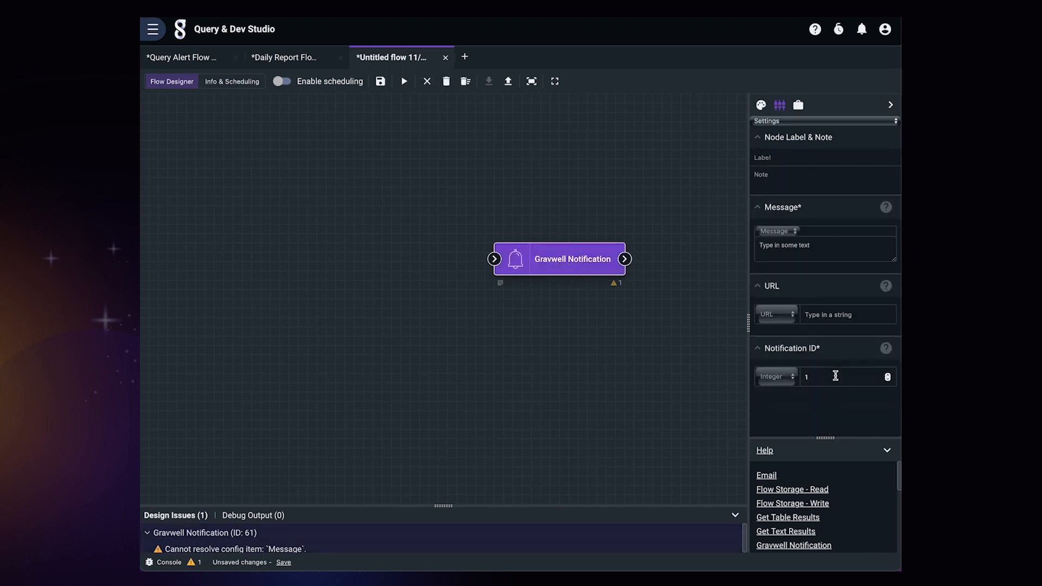
left_click(808, 258)
type("Hello Gravwell!")
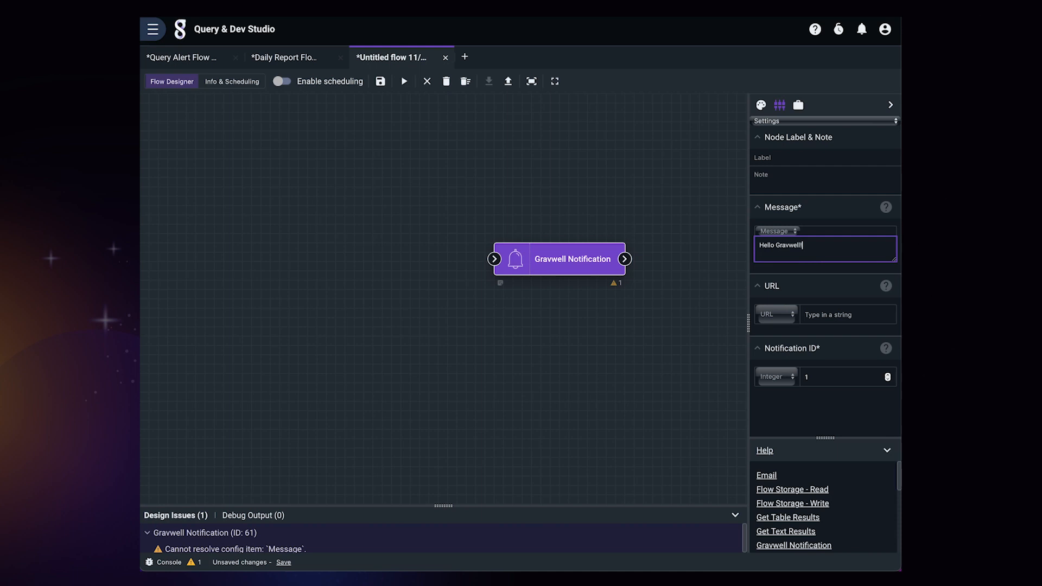
left_click(676, 259)
left_click_drag(577, 263, 390, 272)
left_click(496, 275)
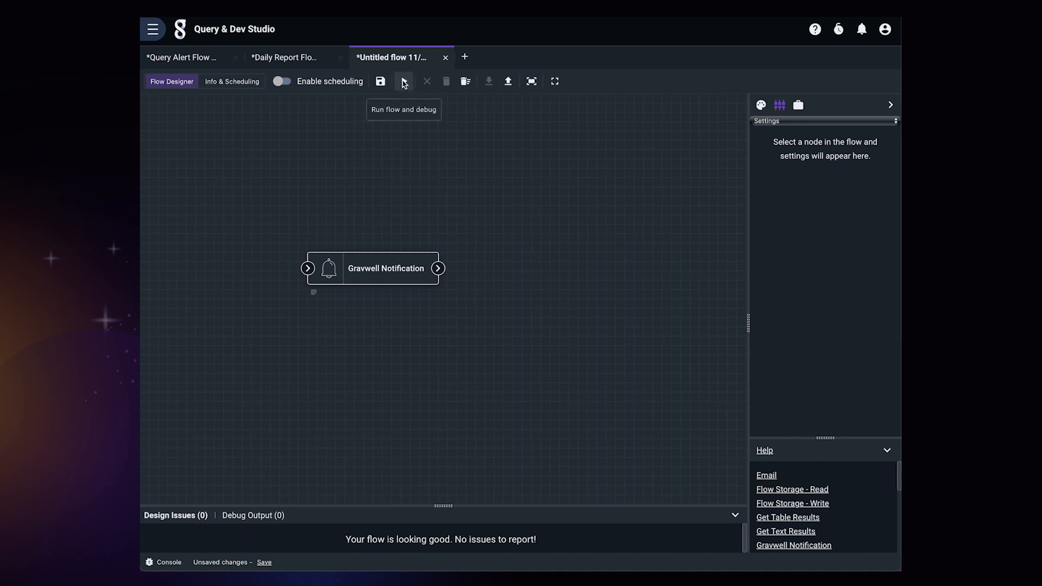
Run the flow, delete the resulting Hello Gravwell! notification, and drop a Run a Query node onto the canvas
left_click(404, 82)
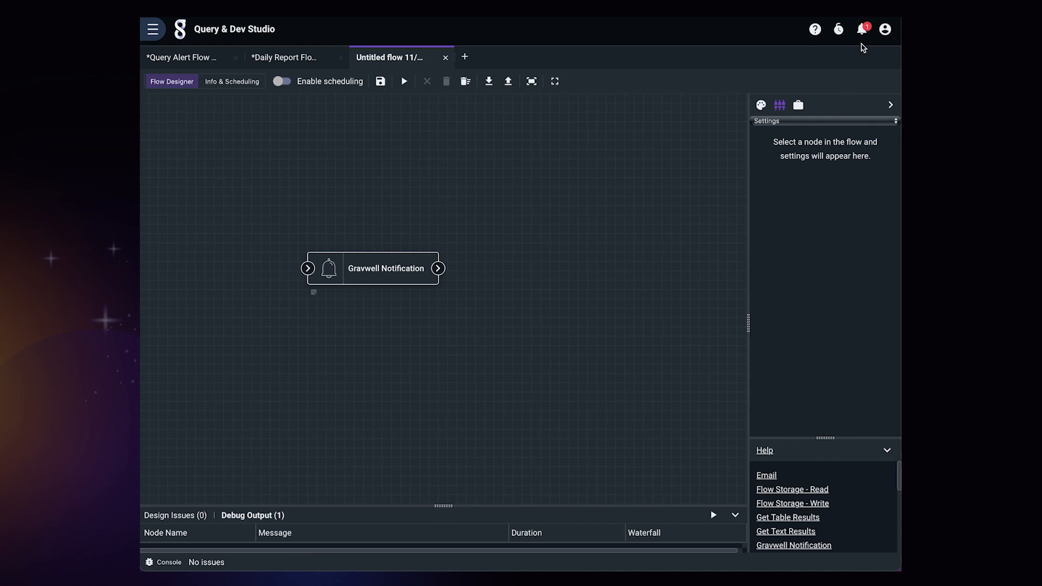
left_click(862, 29)
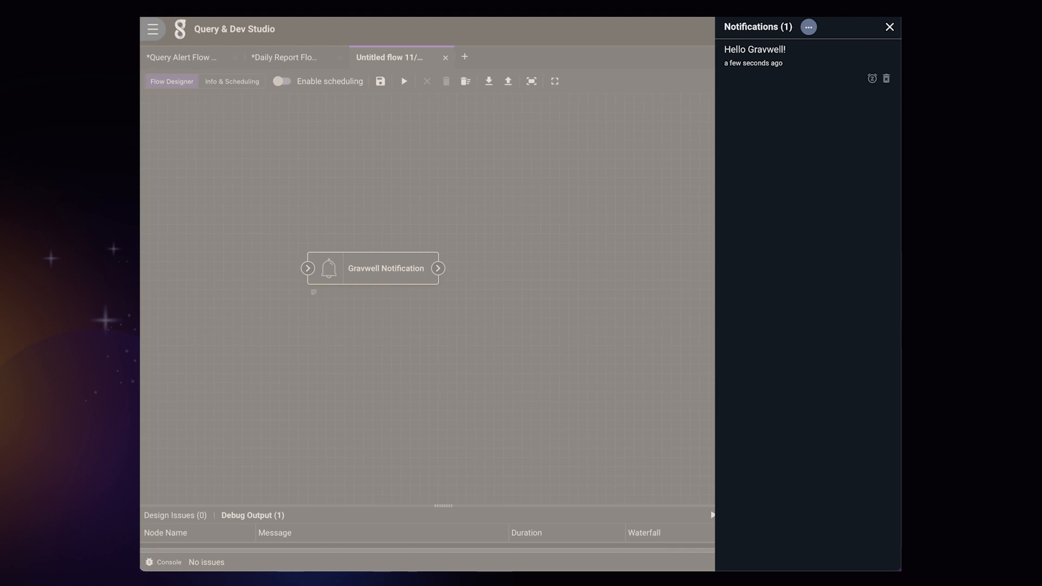
left_click(886, 79)
left_click(890, 28)
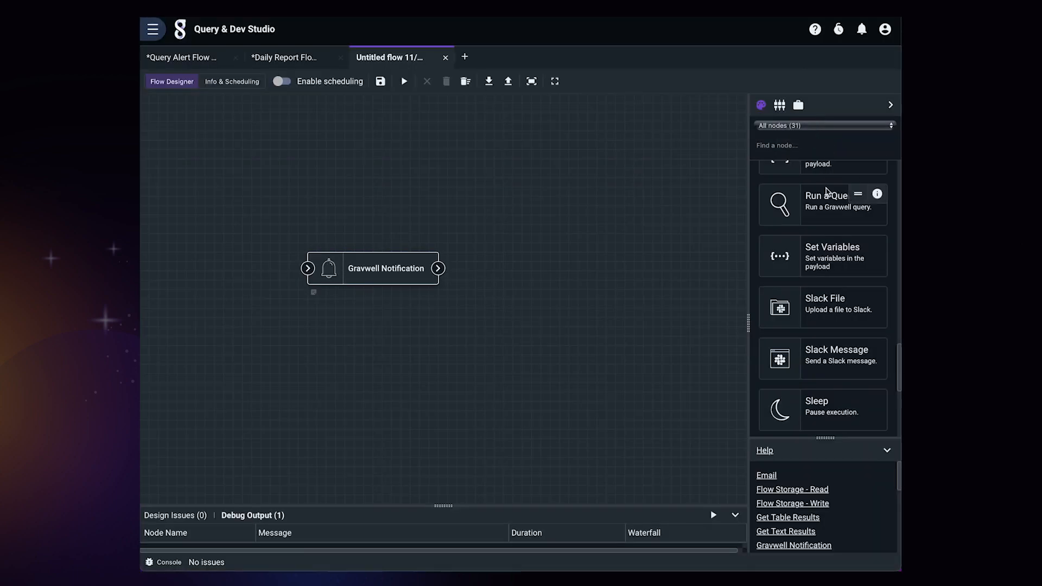
mouse_move(843, 197)
left_mouse_down()
mouse_move(662, 172)
mouse_move(224, 233)
mouse_move(290, 250)
mouse_move(218, 272)
left_mouse_up()
Give Run a Query the query tag=gravwell over a 1-hour timeframe and wire it into Gravwell Notification
left_click(274, 253)
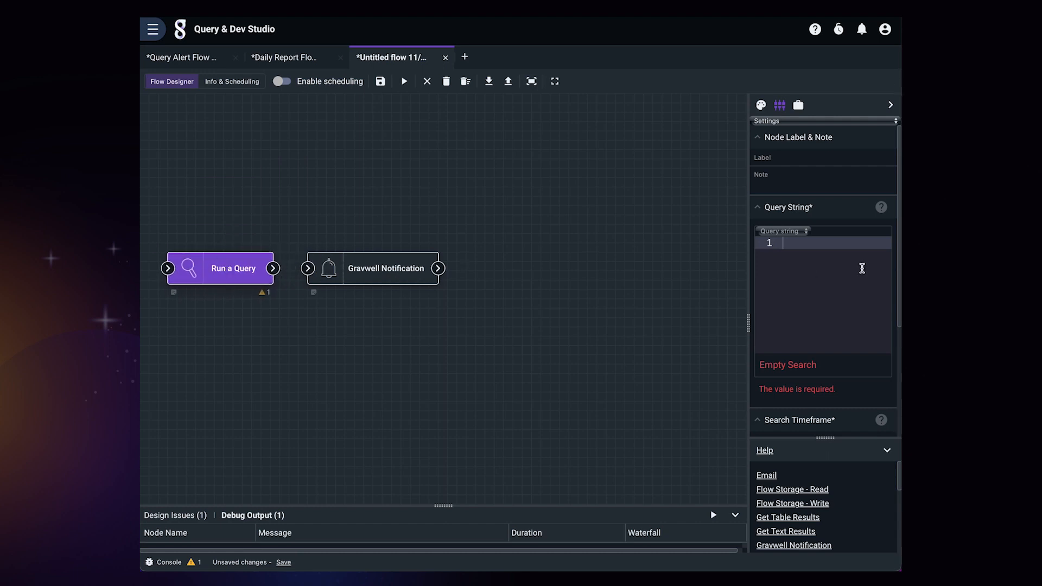
type("tag=gravwe")
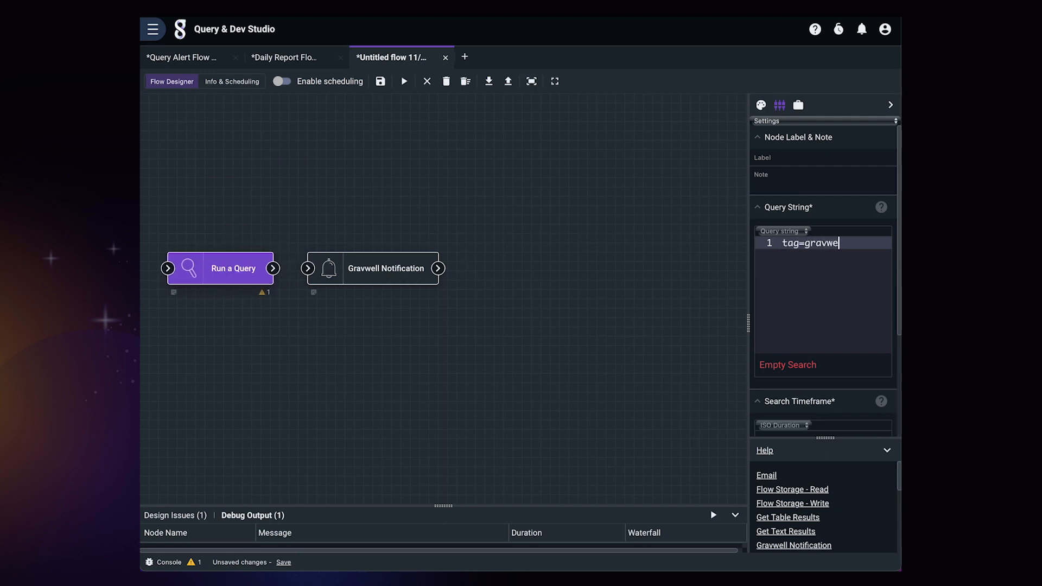
type("ll")
scroll(782, 304, "down", 3)
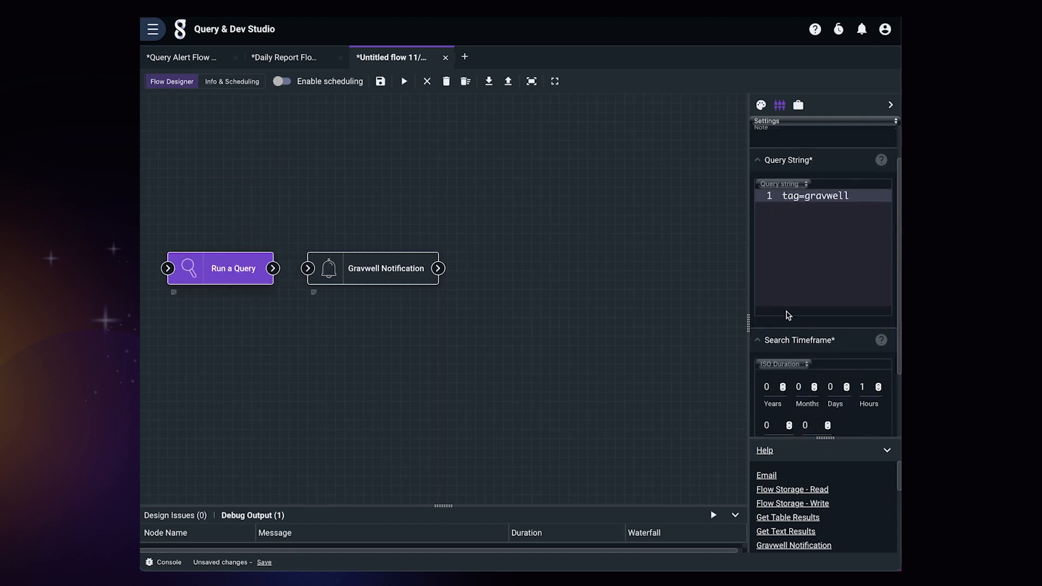
scroll(865, 380, "down", 2)
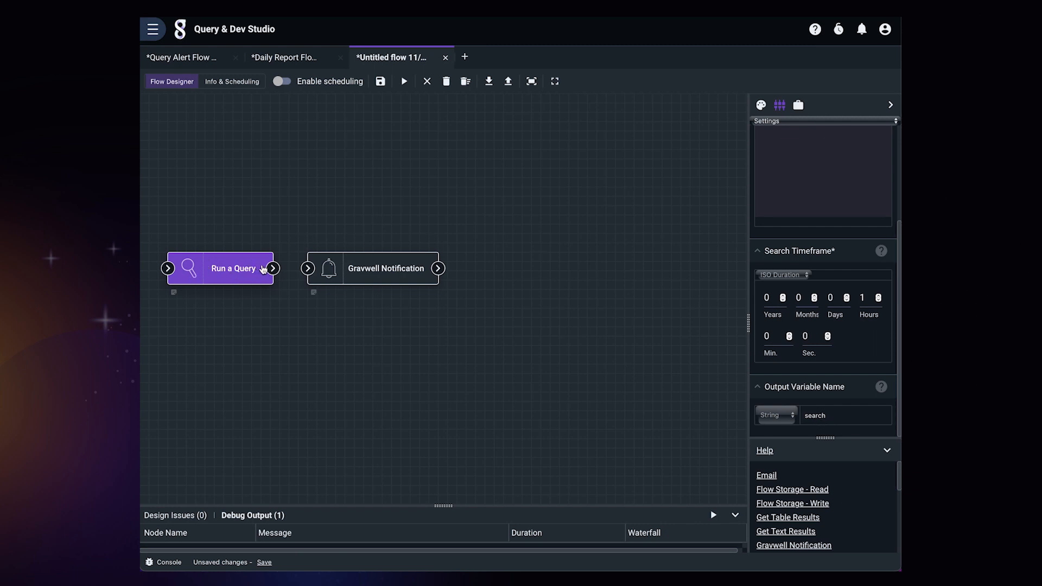
left_click_drag(273, 268, 307, 268)
left_click(367, 281)
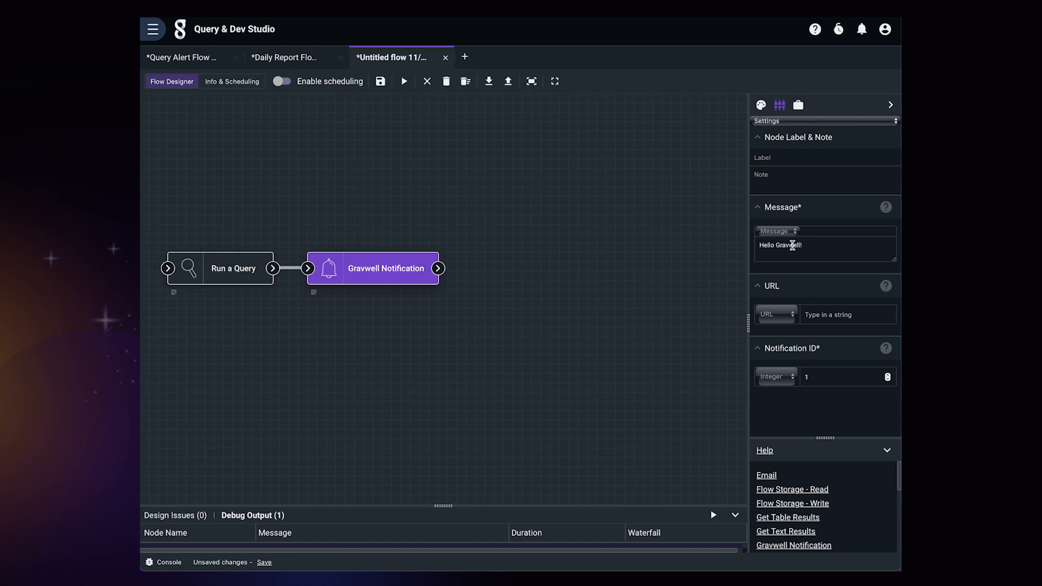
Switch the notification message to the search.Count variable, rerun the flow, and view the notification reading 86
left_click(787, 231)
left_click(776, 244)
left_click(831, 236)
scroll(847, 309, "down", 5)
scroll(850, 314, "down", 4)
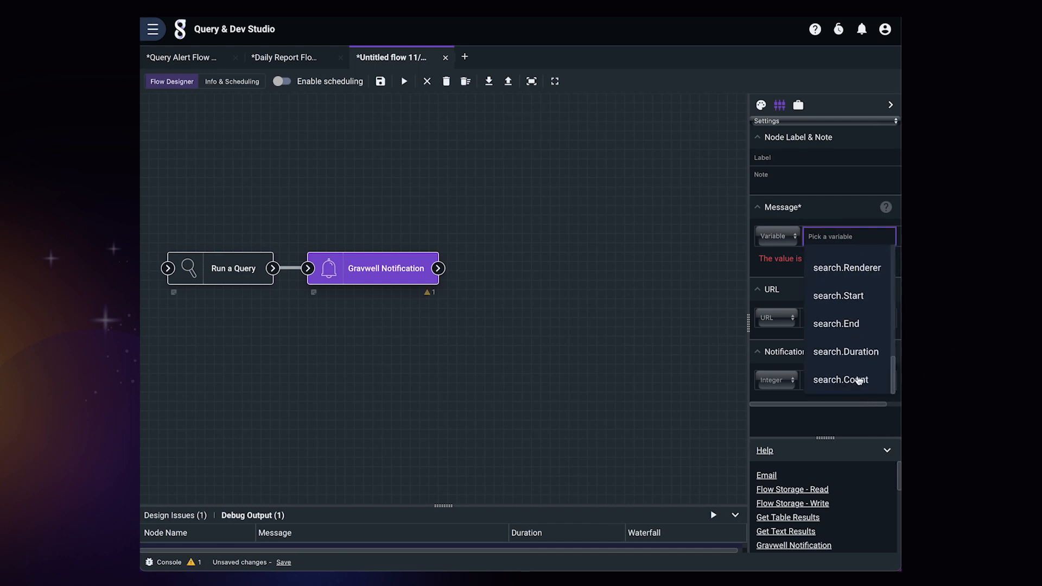
left_click(857, 379)
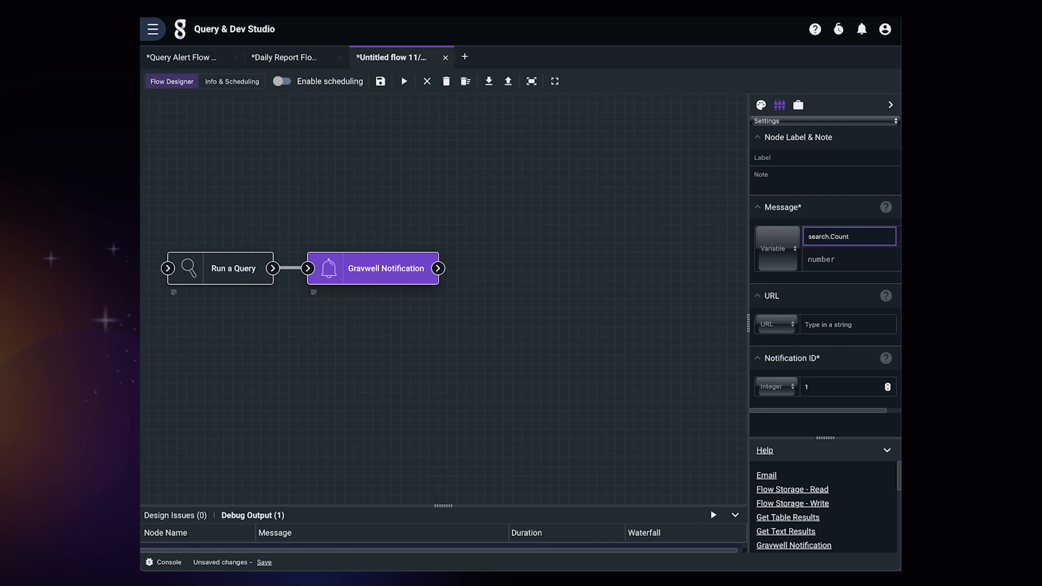
left_click(404, 81)
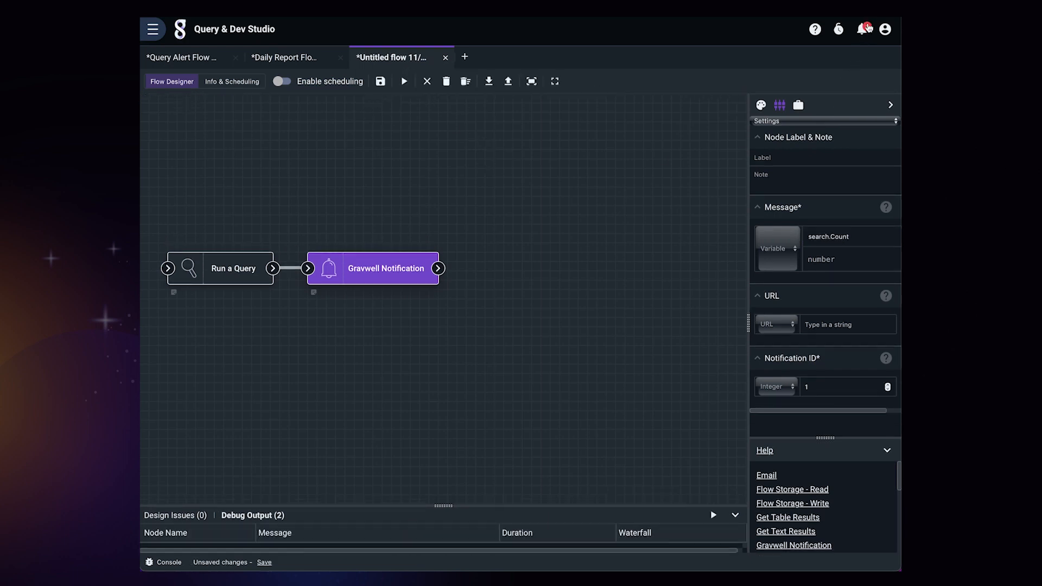
left_click(864, 29)
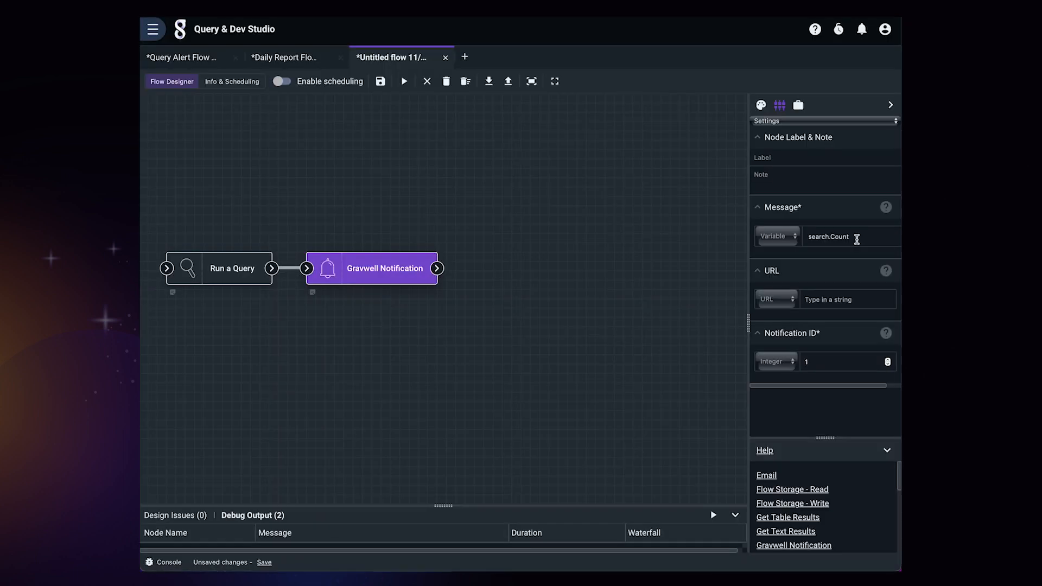
Pick search.Count from the Message field's variable dropdown for the Gravwell Notification node
left_click(857, 238)
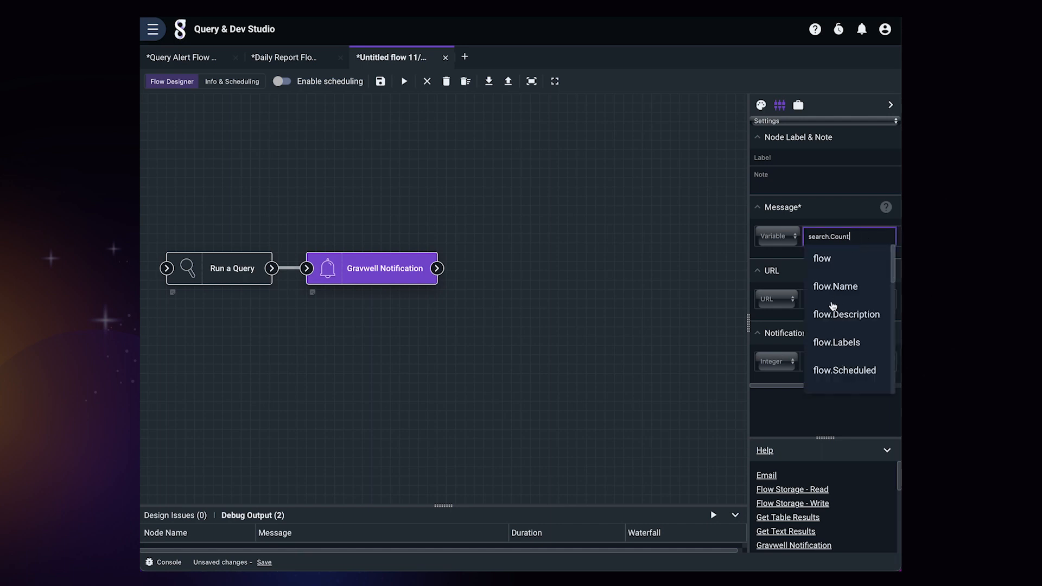
scroll(833, 306, "down", 3)
scroll(833, 305, "up", 5)
scroll(872, 264, "down", 1)
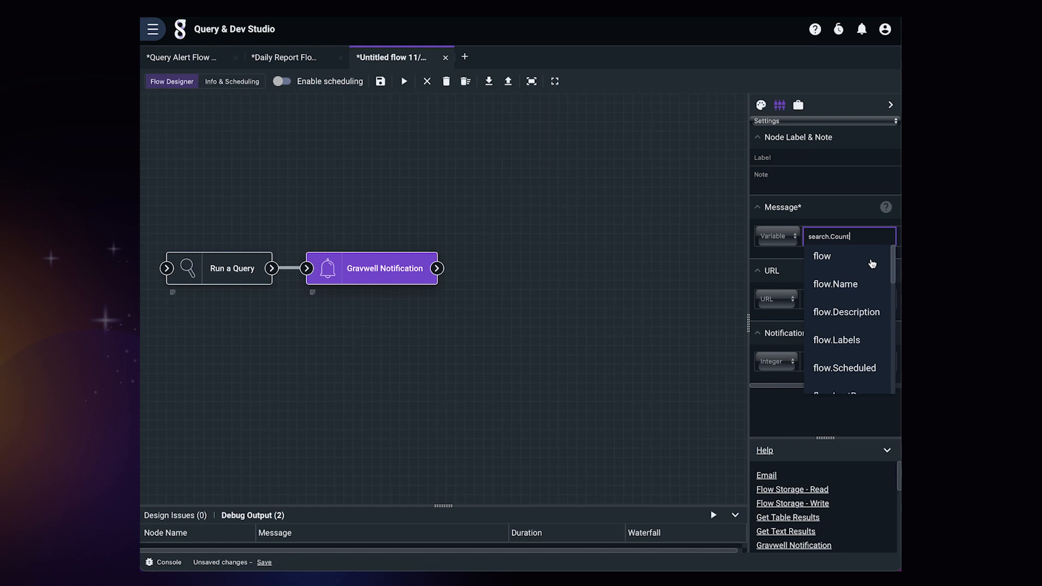
scroll(868, 288, "down", 1)
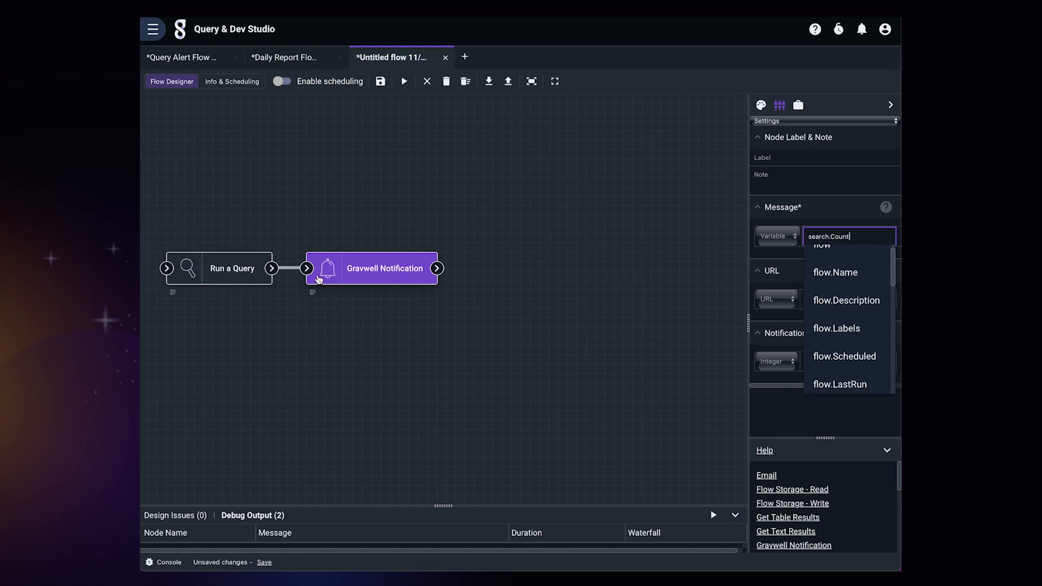
scroll(830, 319, "down", 5)
scroll(837, 307, "up", 3)
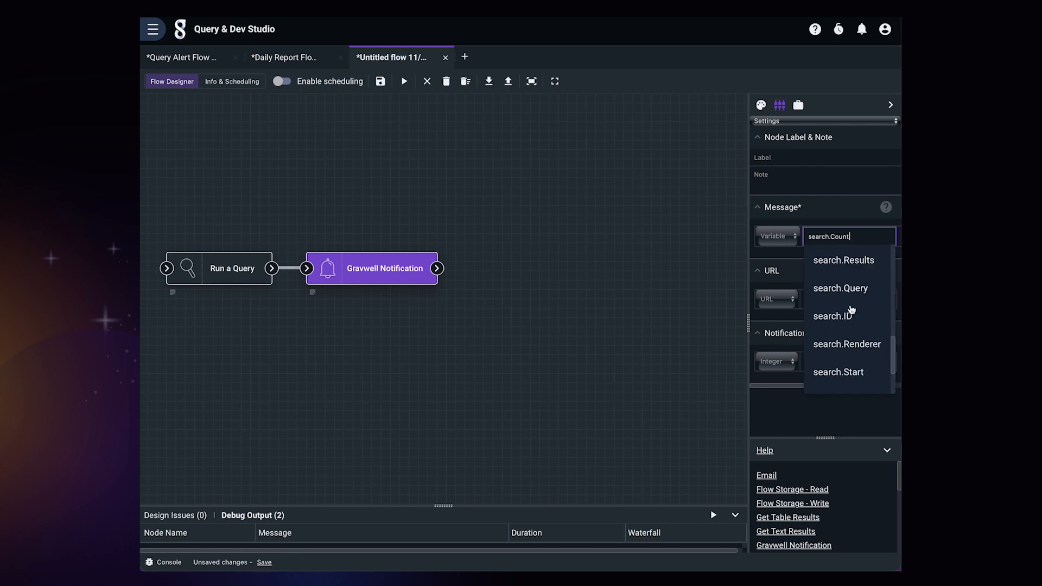
scroll(851, 310, "up", 1)
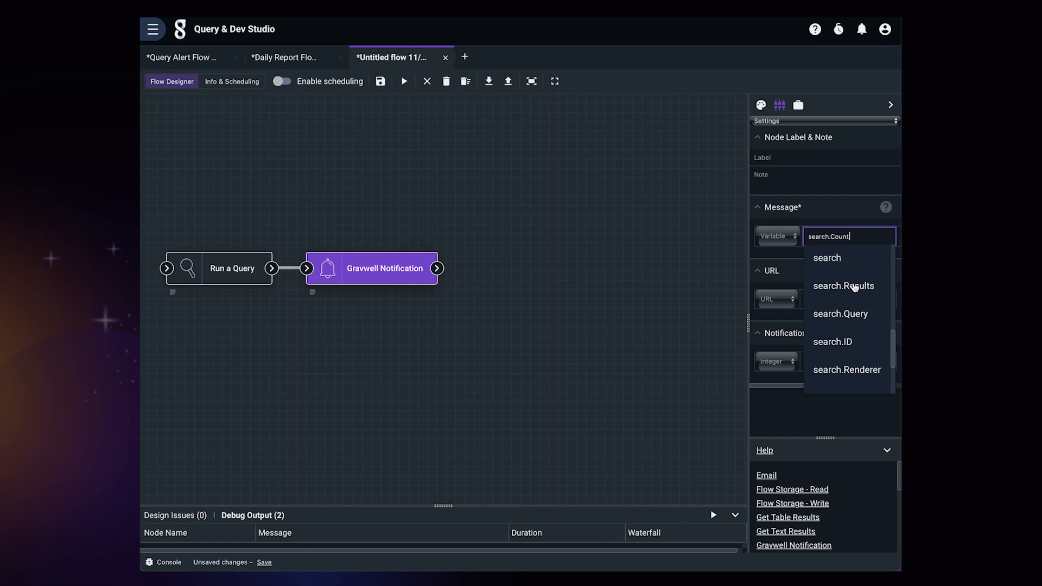
scroll(850, 314, "down", 2)
scroll(850, 313, "down", 2)
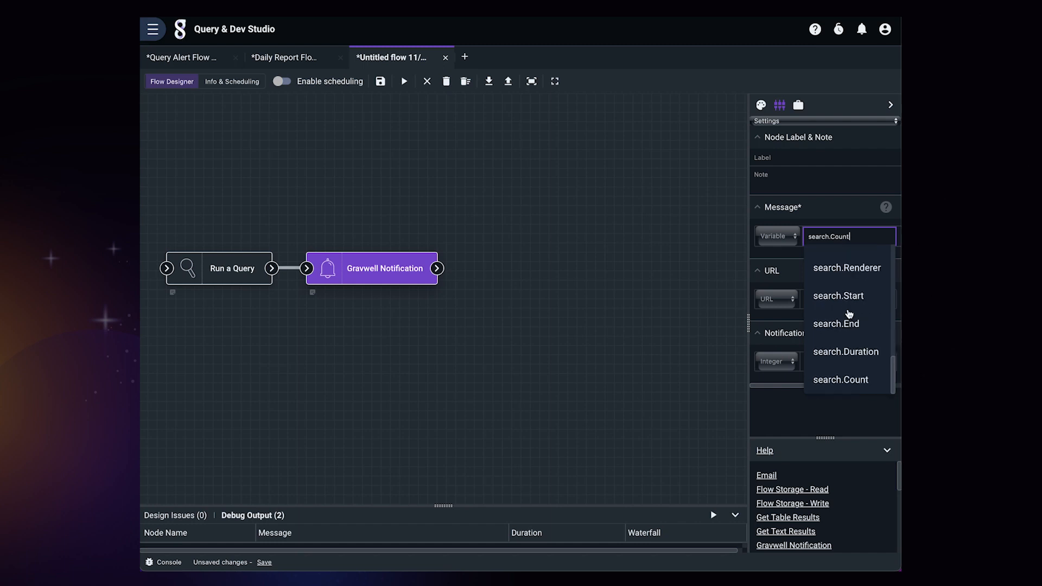
left_click(840, 380)
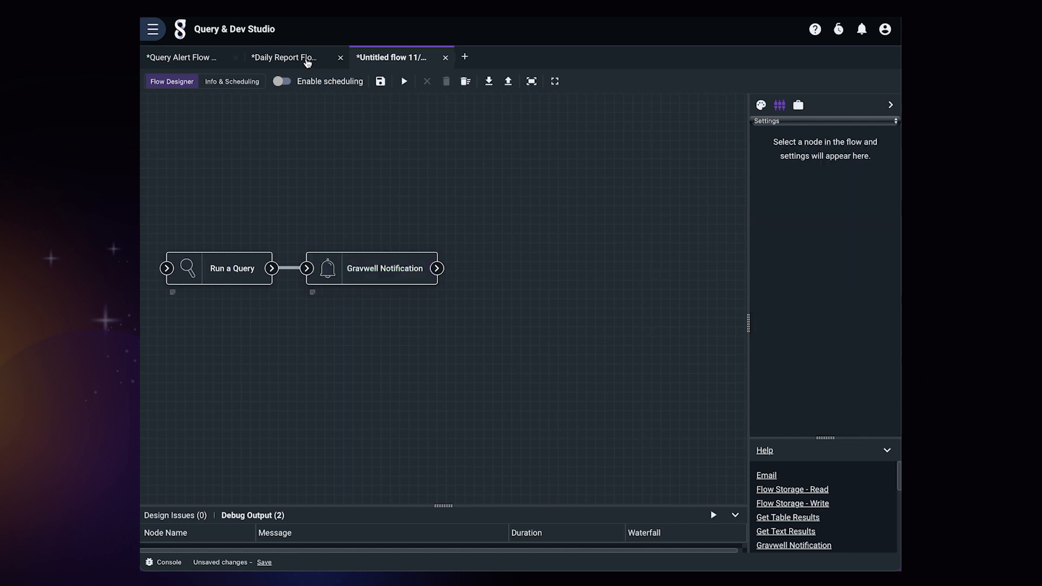
Switch to the Daily Report flow and inspect the Query Strings of its two Run a Query nodes
left_click(305, 60)
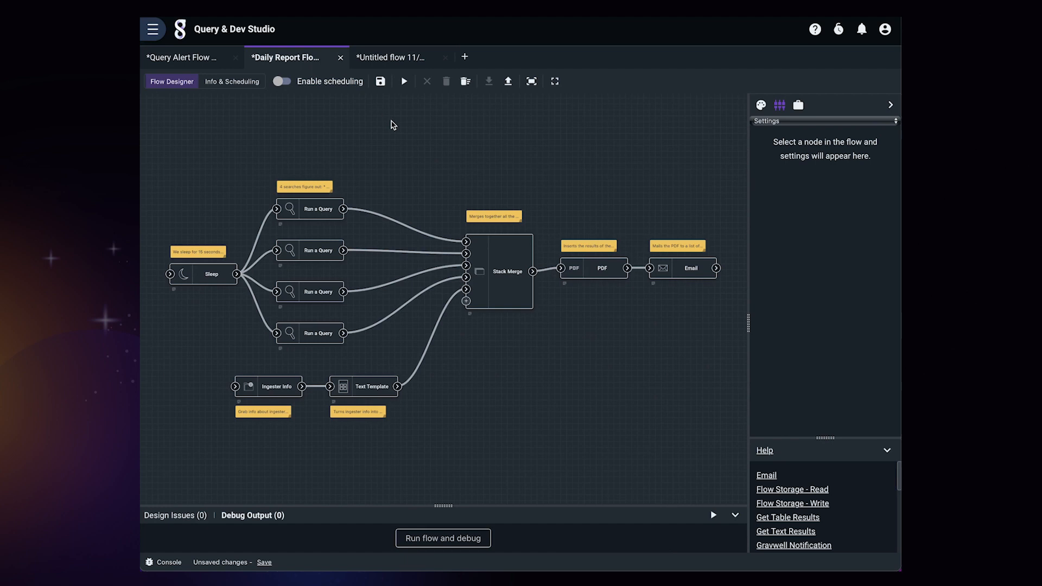
left_click(324, 219)
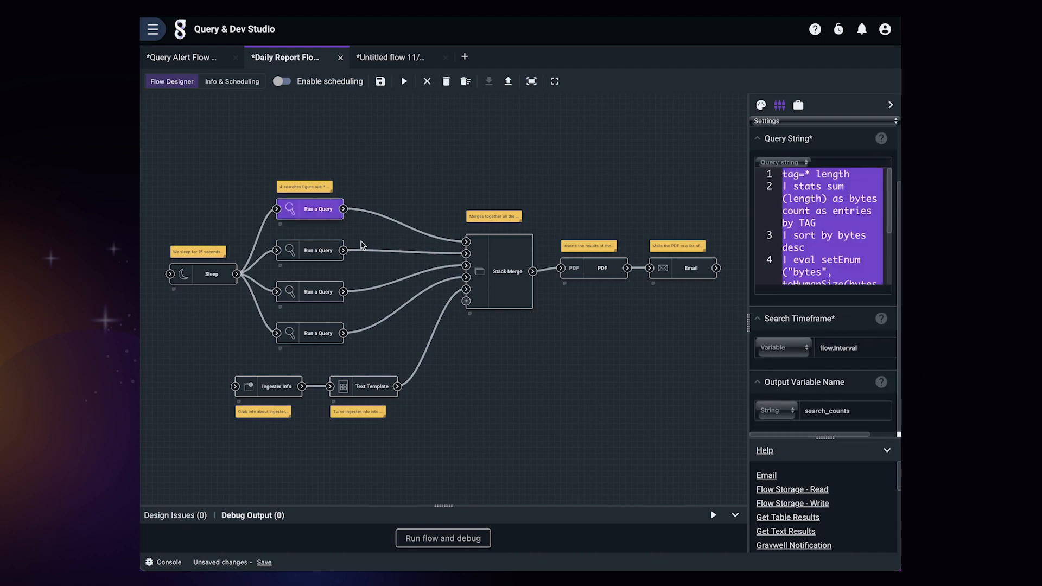
left_click(318, 251)
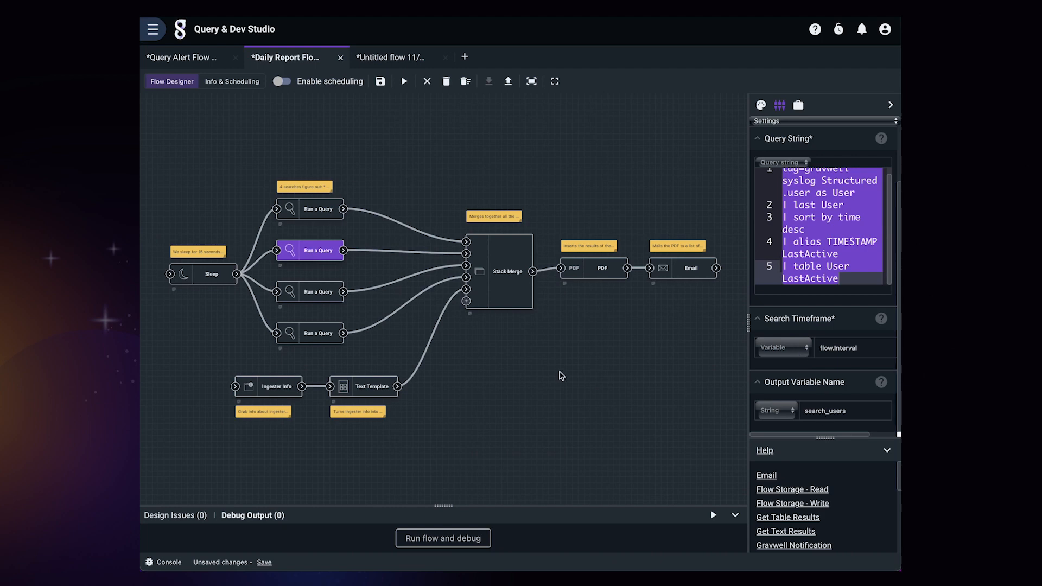
left_click(558, 376)
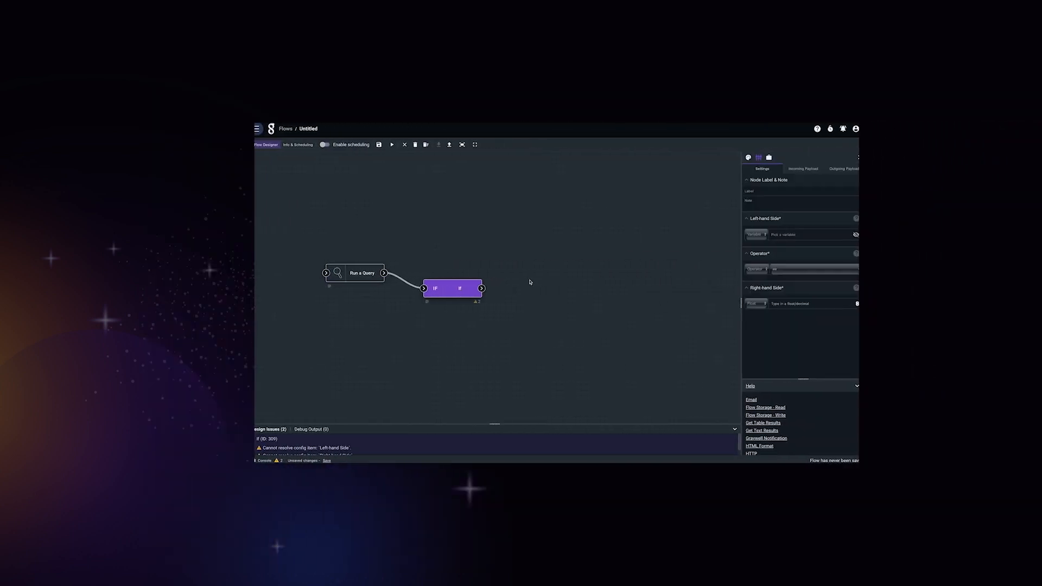
Set the If node's condition to search.Count != Integer 0
left_click(803, 234)
left_click(798, 312)
left_click(792, 269)
left_click(792, 286)
left_click(760, 303)
left_click(760, 312)
left_click(794, 304)
type("0")
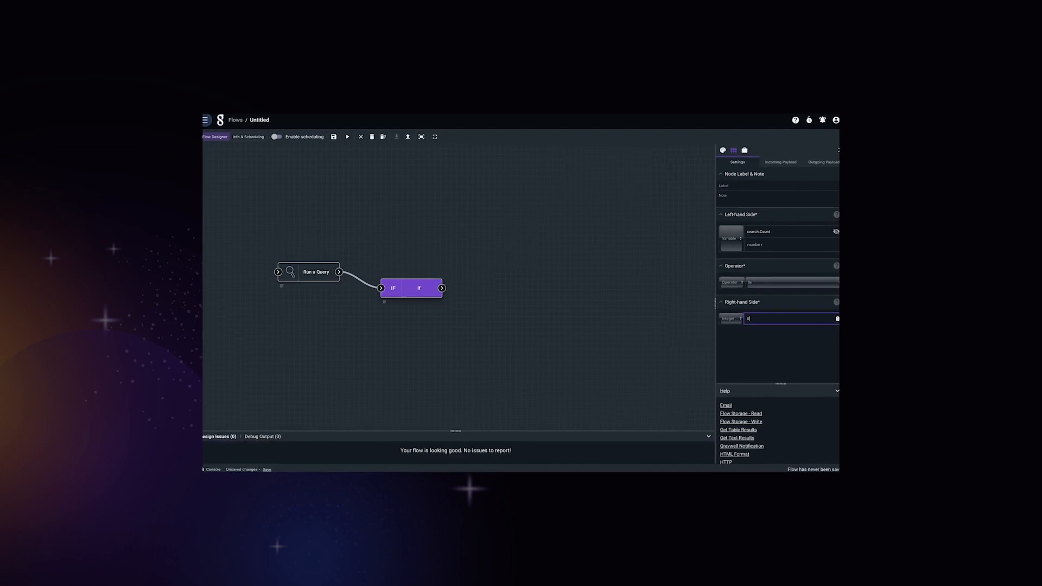
Add an Email node to the canvas and connect the If node's output to it
left_click(722, 151)
left_click_drag(747, 200, 530, 298)
left_click_drag(443, 288, 516, 299)
Fill in the Email node's sender and recipient e-mail addresses
left_click(551, 299)
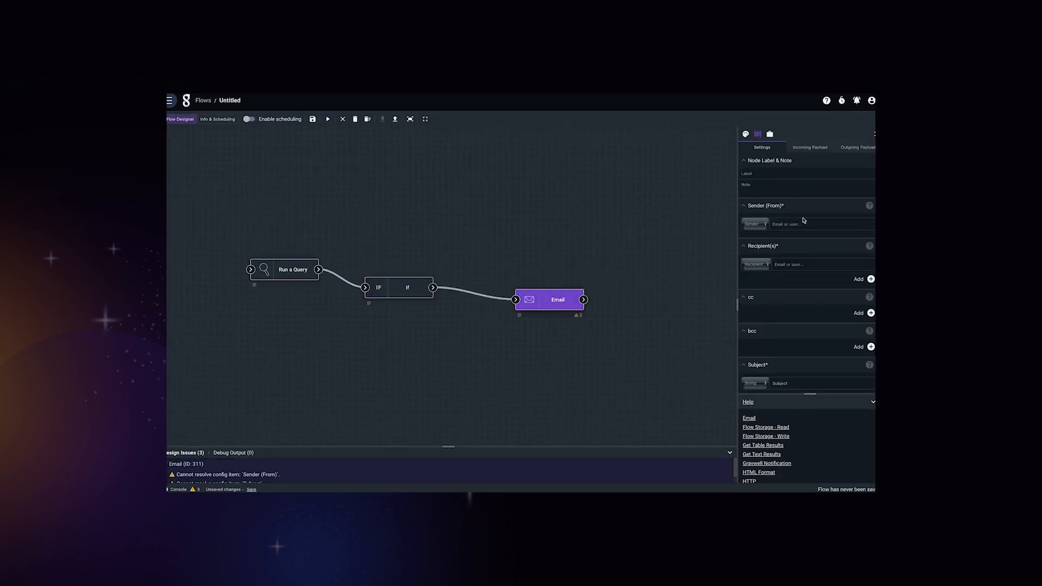
left_click(812, 224)
left_click(803, 264)
Give the email the subject 'Users over the' and use the search results variable as its body
scroll(802, 263, "down", 3)
left_click(832, 292)
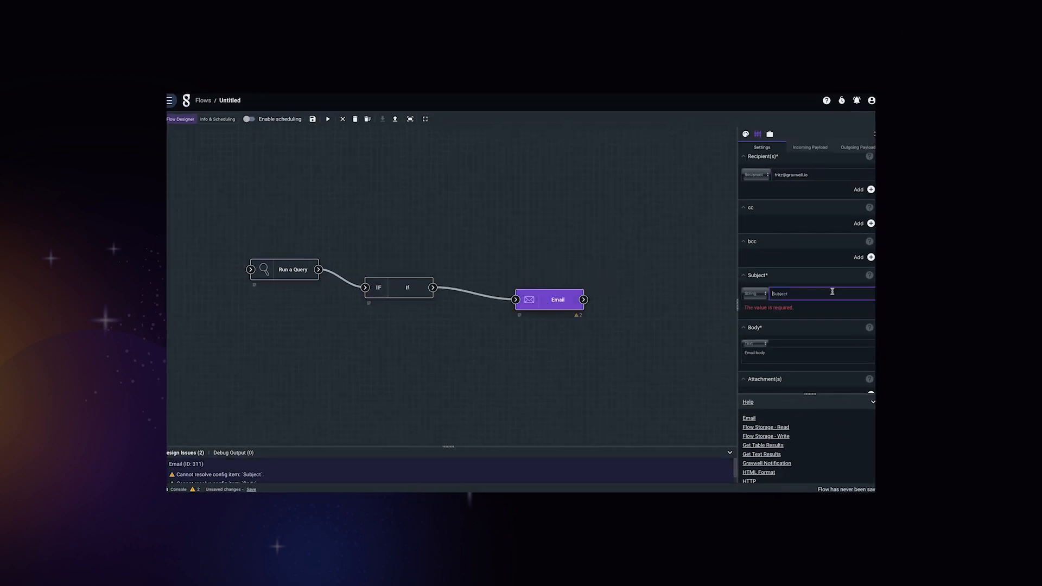
type("Users over the")
left_click(755, 331)
left_click(753, 339)
left_click(793, 333)
left_click(786, 403)
Edit the cron schedule to end in * in Info & Scheduling and save the flow
left_click(228, 121)
left_click(175, 255)
key("BackSpace")
type("*")
left_click(246, 119)
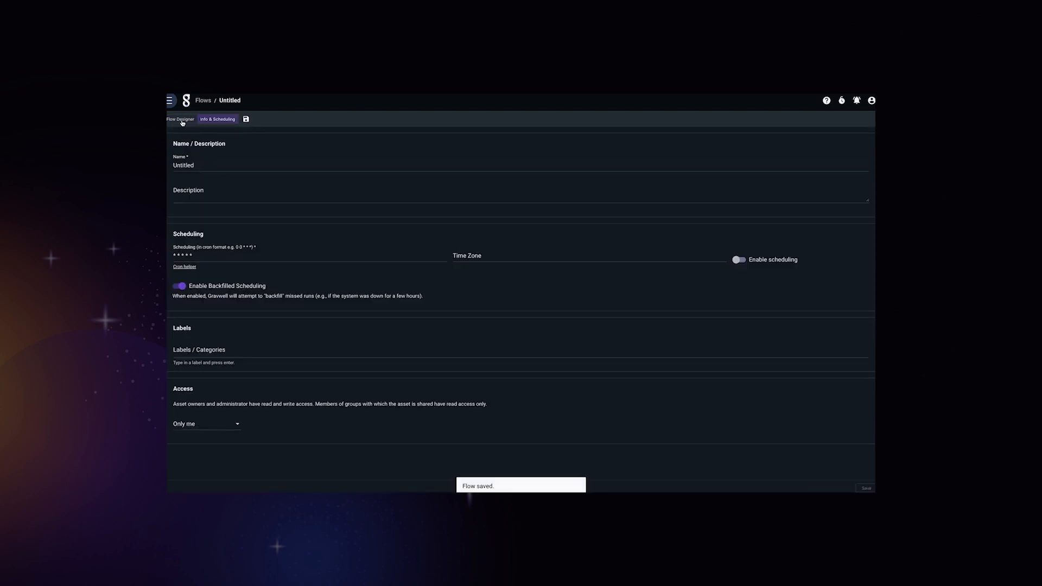
left_click(183, 120)
left_click(250, 120)
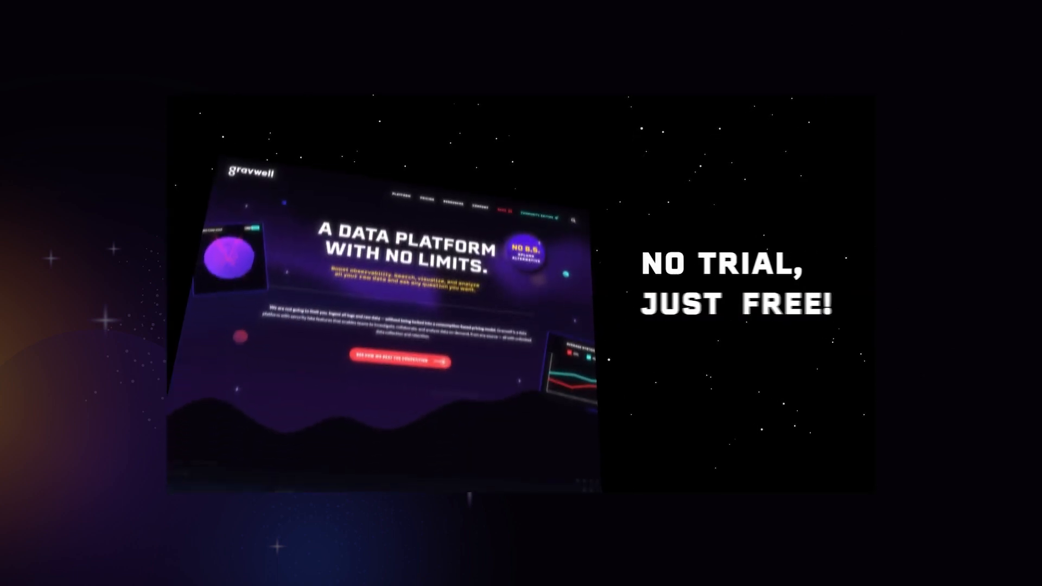